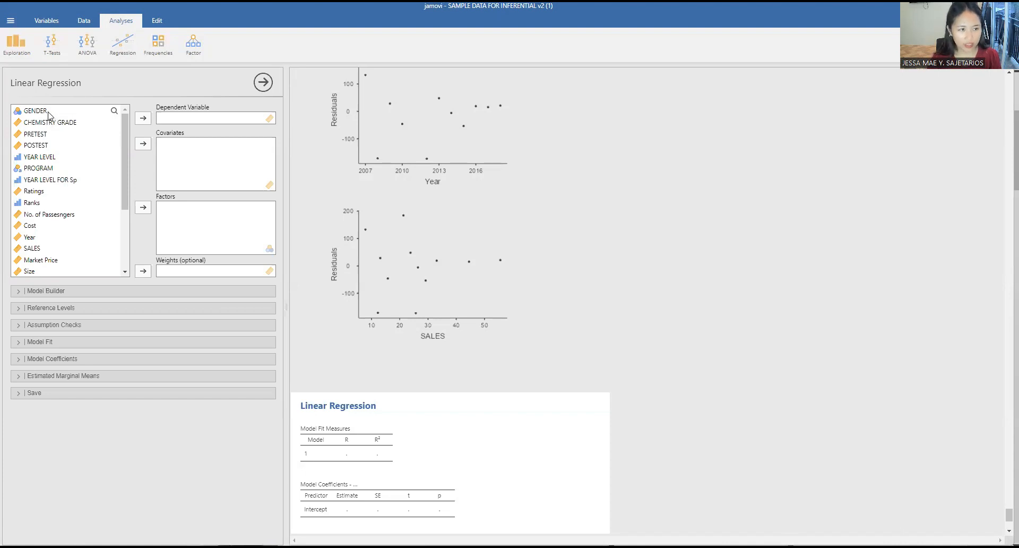
Assign Cost as the dependent variable and No. of Passesngers as the covariate of the linear regression.
scroll(74, 212, down, 1)
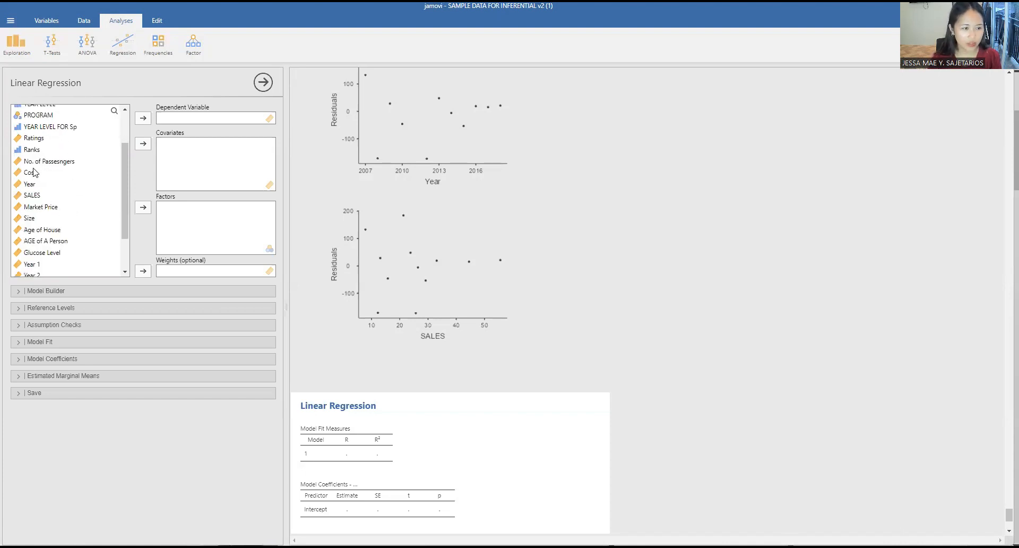
click(64, 172)
click(150, 119)
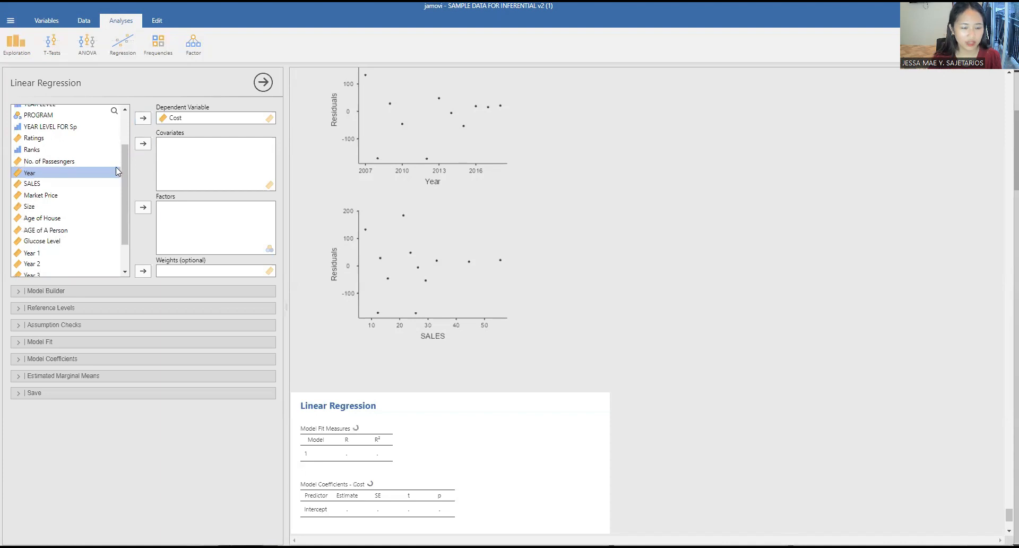
scroll(100, 204, down, 1)
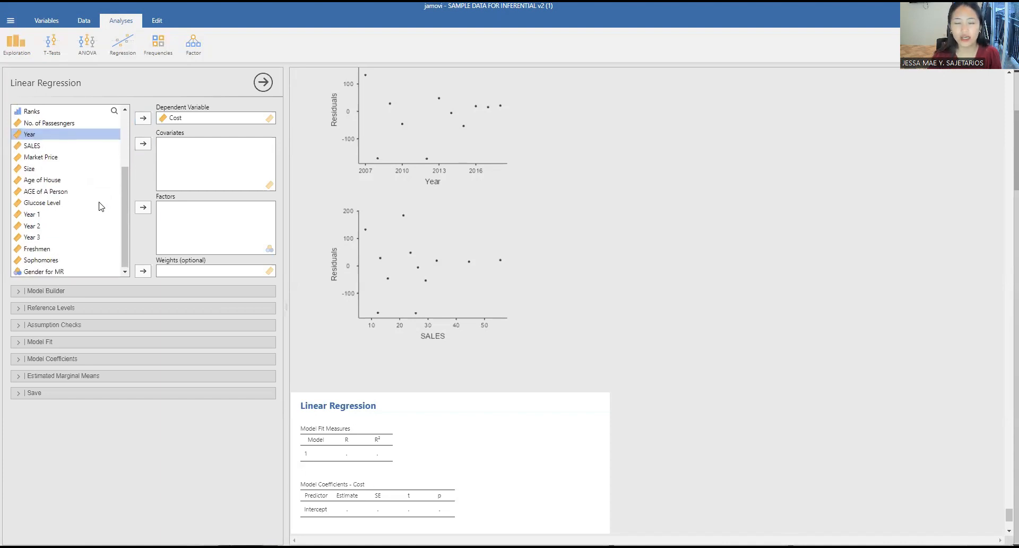
scroll(101, 204, up, 2)
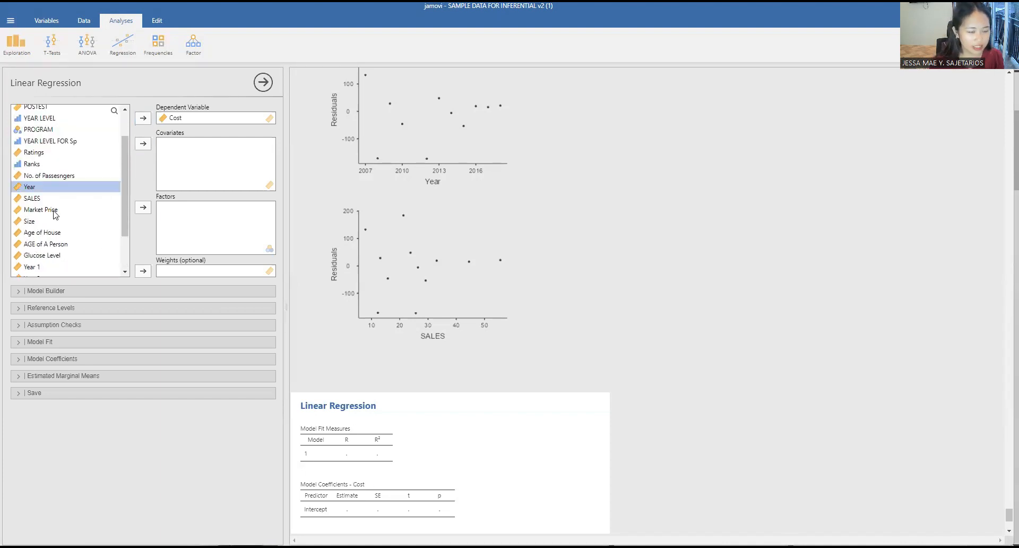
scroll(67, 243, up, 1)
click(75, 218)
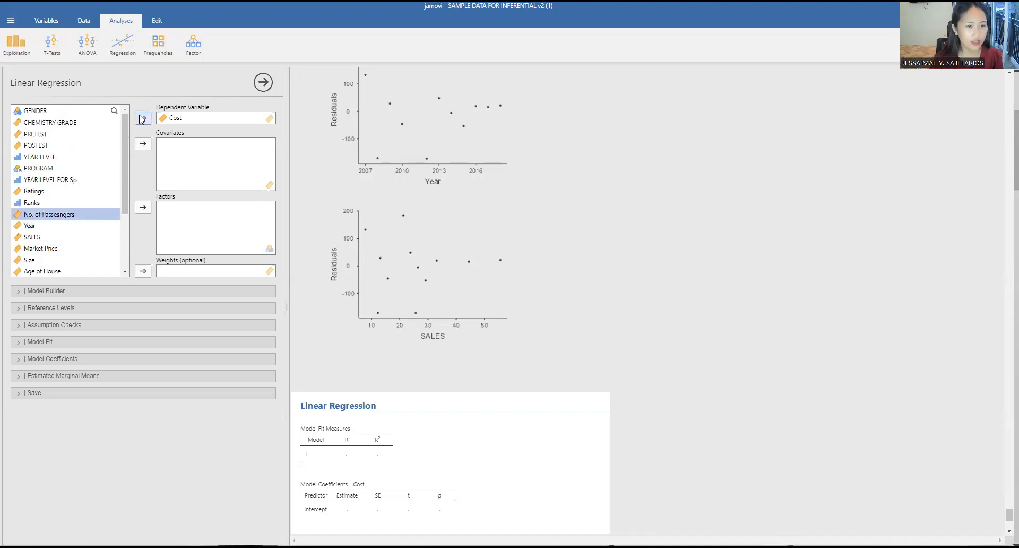
click(143, 144)
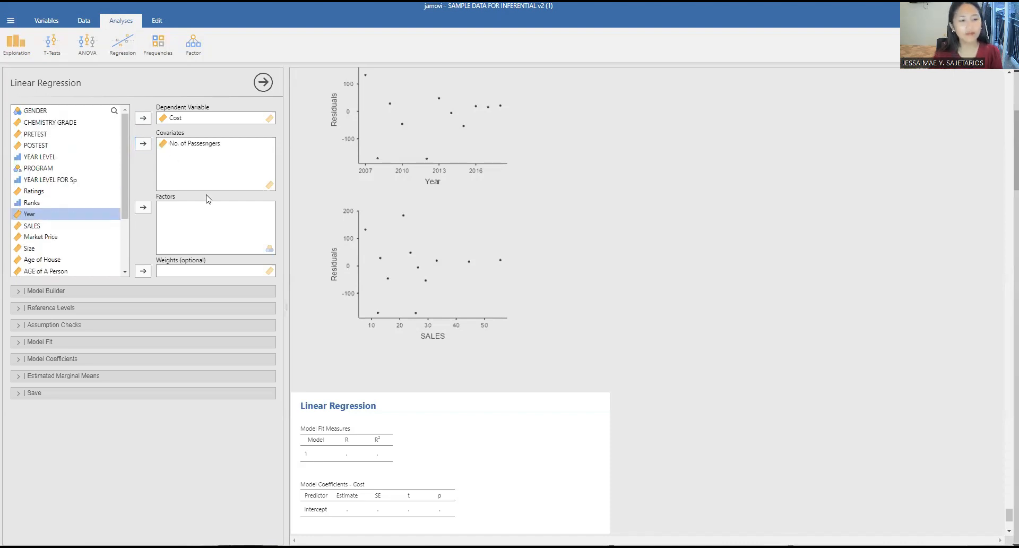
Enable the autocorrelation test, collinearity statistics, normality test, Q-Q plot of residuals, residual plots and Cook's distance for the regression.
click(105, 325)
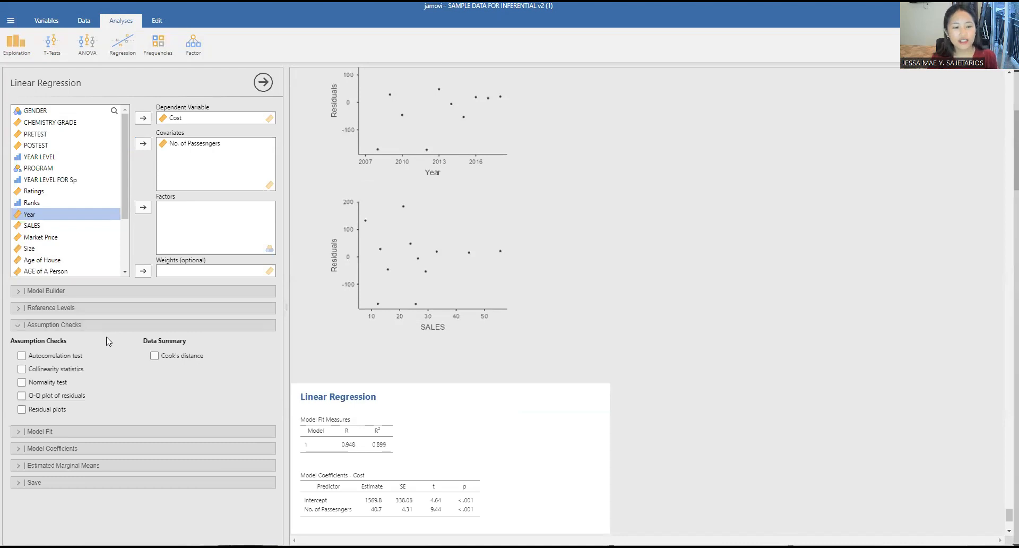
click(74, 355)
click(67, 369)
click(53, 382)
click(51, 396)
click(53, 410)
click(178, 356)
Examine the simple regression's Cook's distance, autocorrelation, collinearity and normality tables, along with its Q-Q and residual plots.
scroll(503, 414, down, 2)
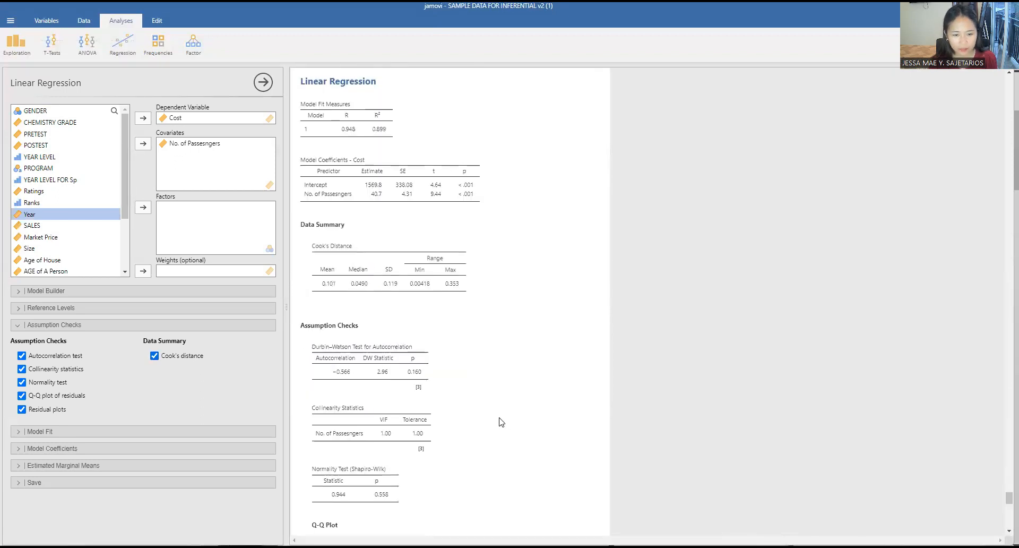
scroll(502, 422, down, 3)
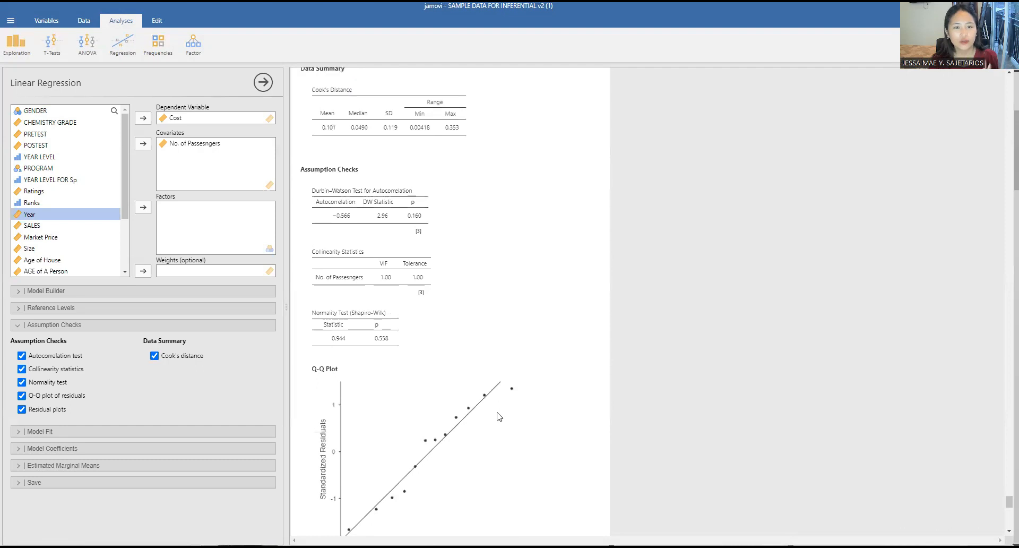
scroll(499, 417, up, 1)
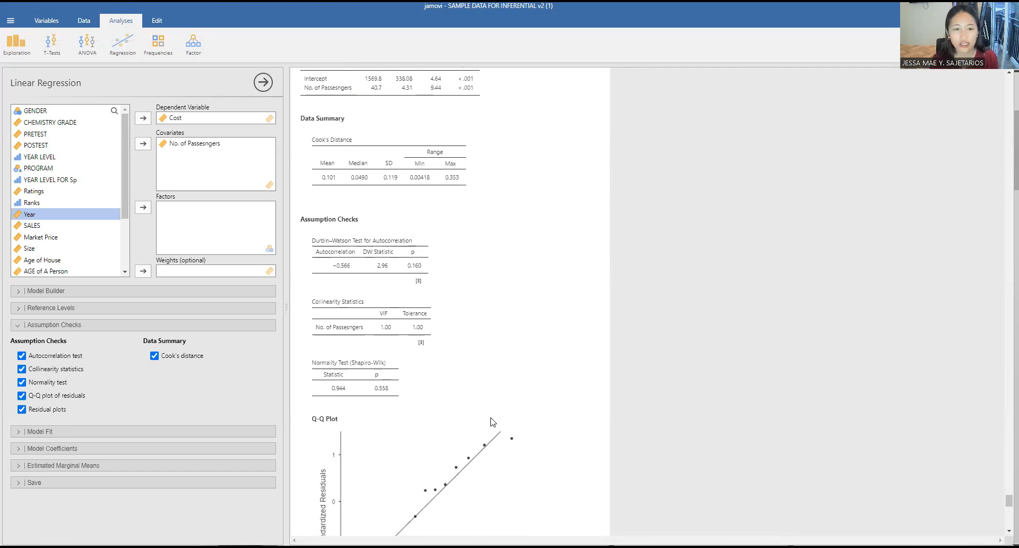
scroll(494, 422, down, 1)
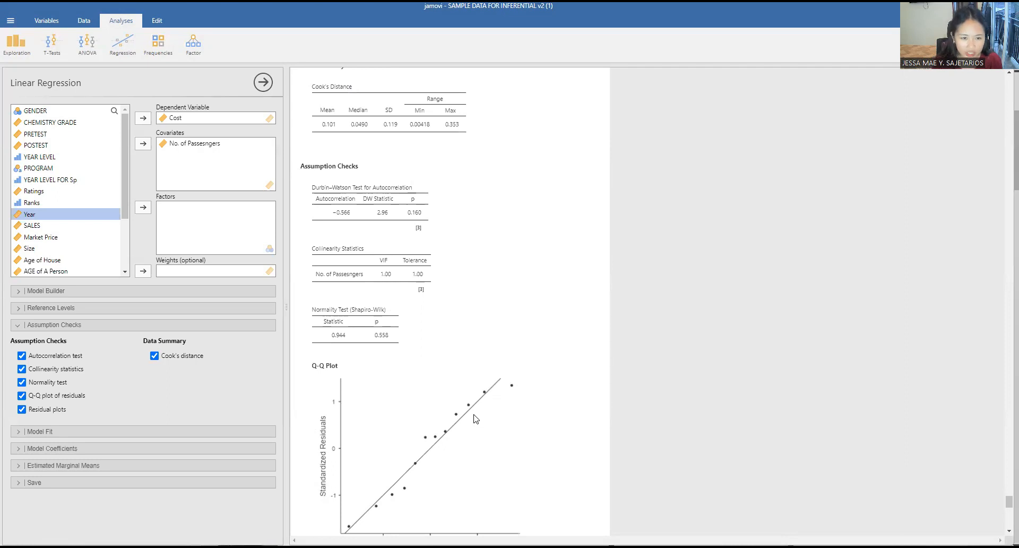
scroll(472, 417, down, 1)
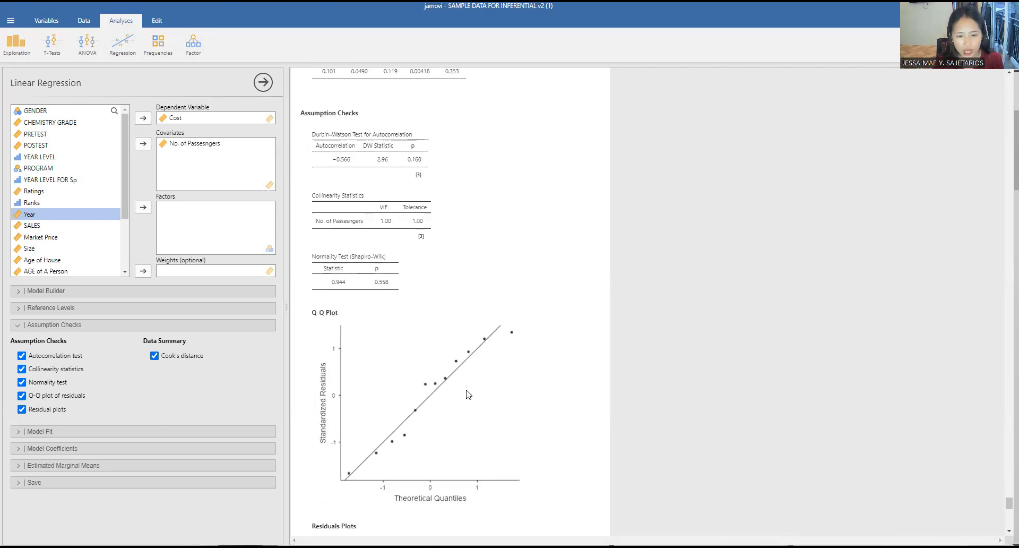
scroll(468, 394, down, 2)
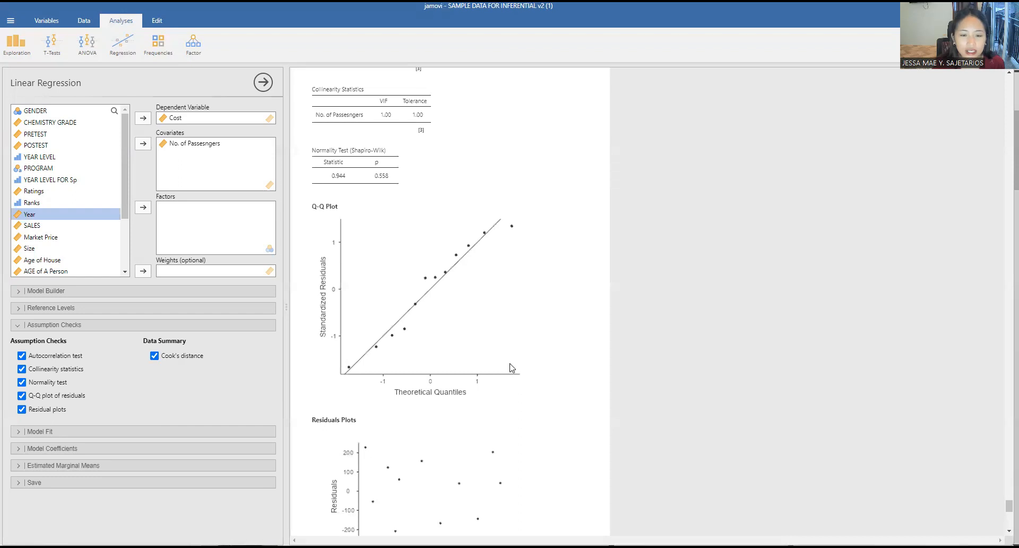
scroll(514, 366, down, 1)
scroll(513, 427, up, 3)
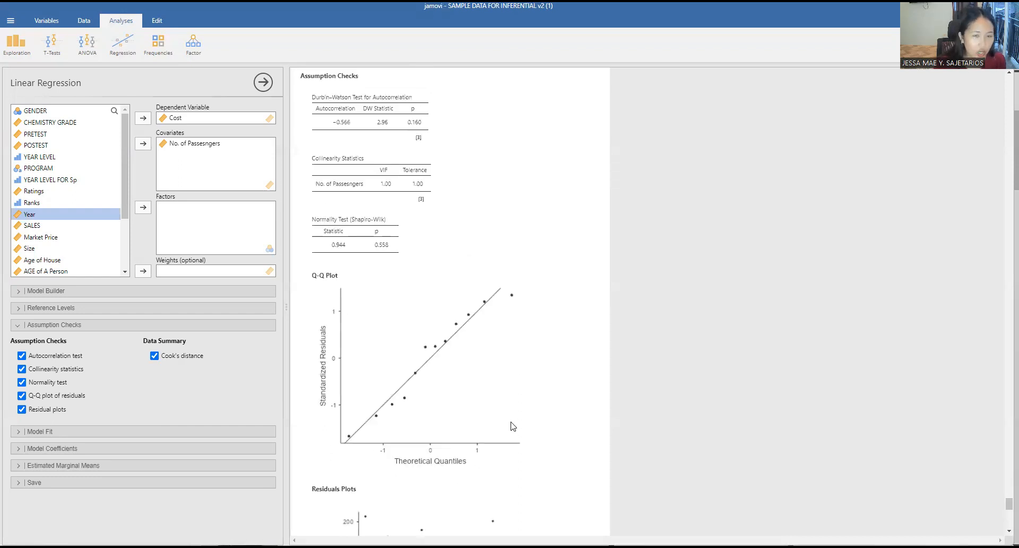
scroll(513, 426, up, 6)
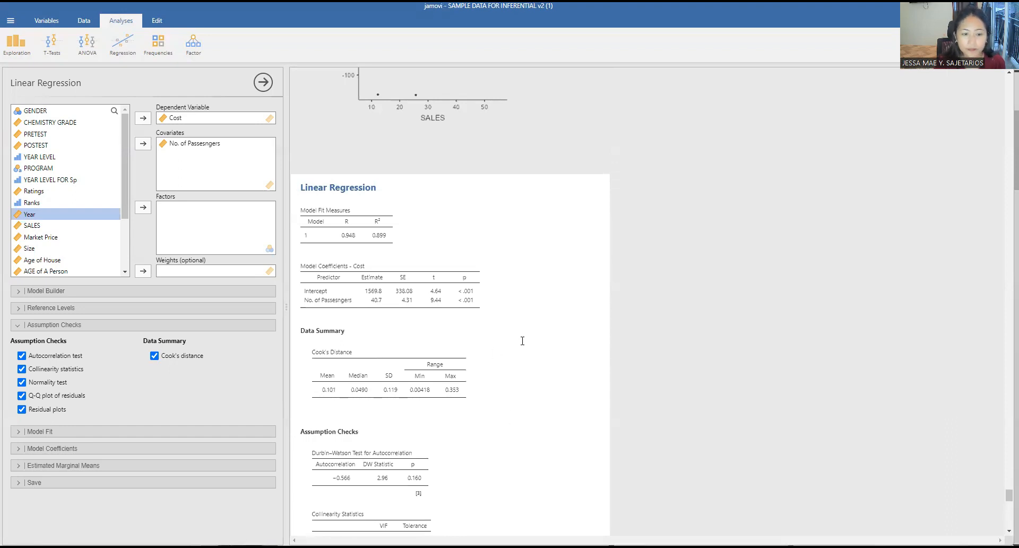
Add the overall model F test to the simple regression's model fit measures.
click(64, 430)
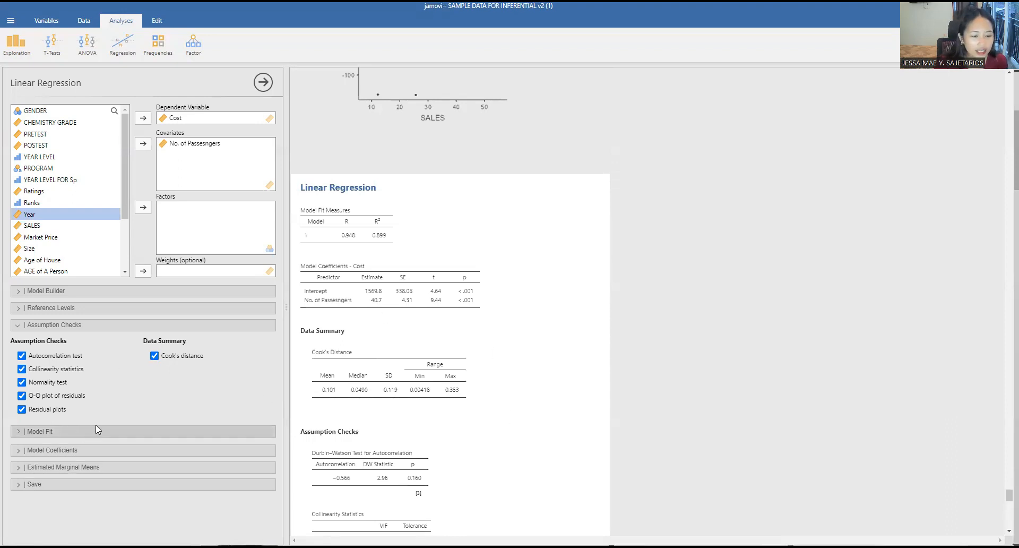
scroll(110, 425, down, 1)
click(150, 409)
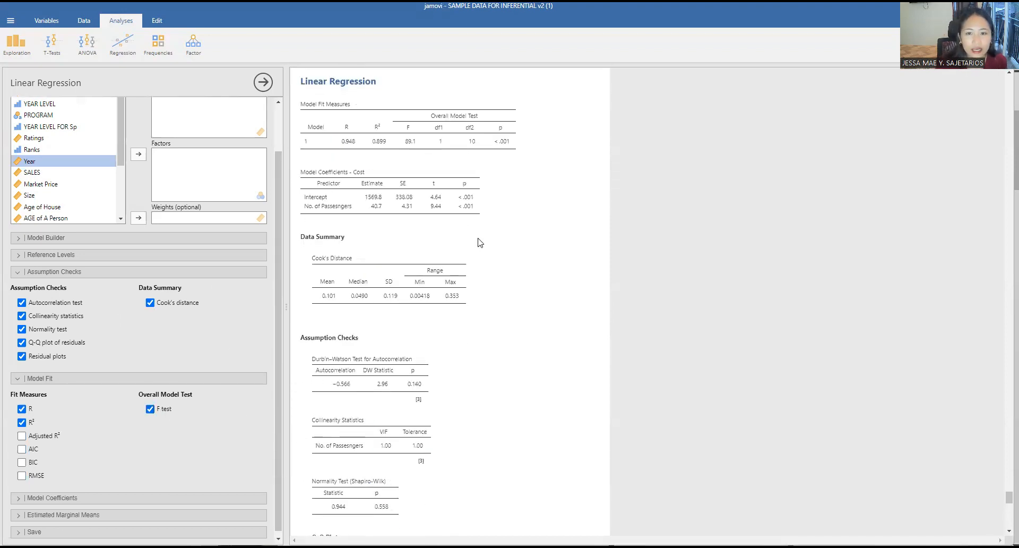
scroll(478, 243, up, 1)
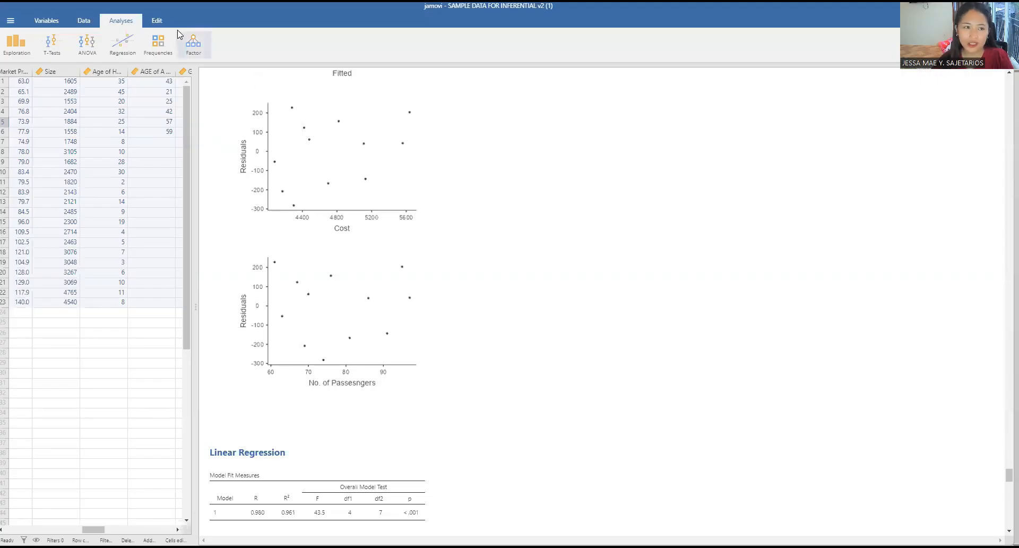
Create another linear regression analysis with Cost as the dependent variable.
click(122, 42)
click(142, 97)
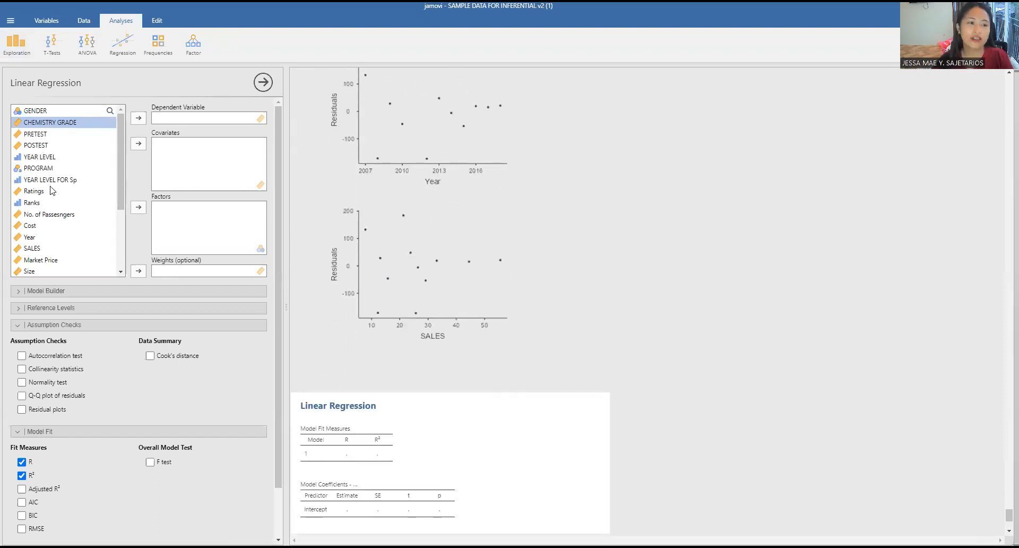
click(38, 226)
click(138, 117)
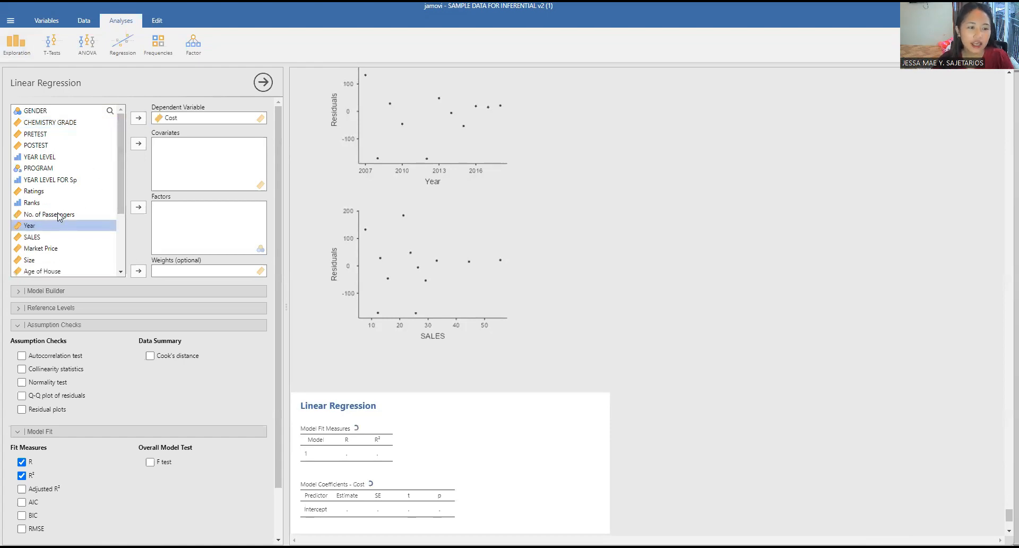
Add No. of Passesngers, Year and SALES as covariates and Gender for MR as a factor.
click(59, 214)
click(142, 144)
click(142, 145)
click(142, 143)
scroll(75, 266, down, 3)
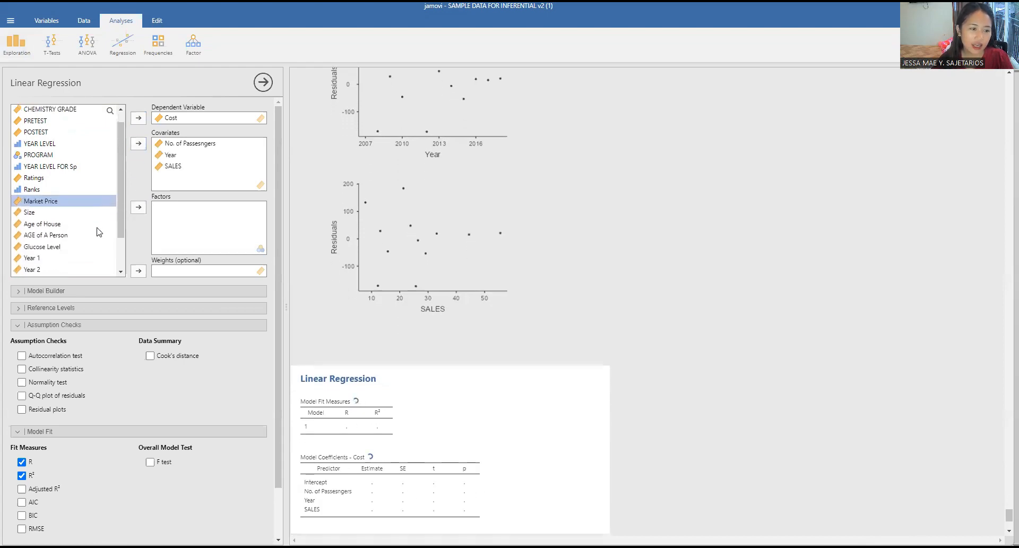
click(75, 272)
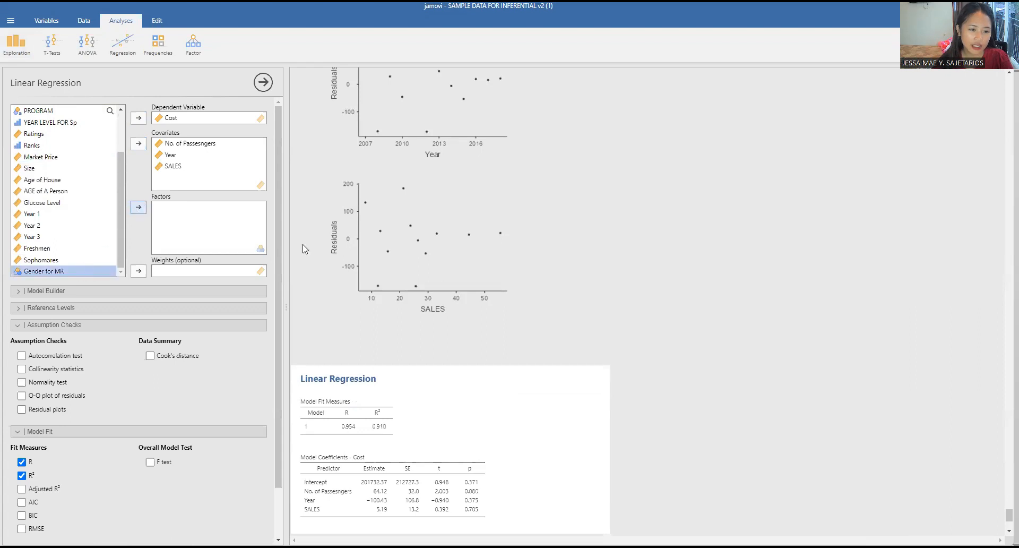
click(138, 207)
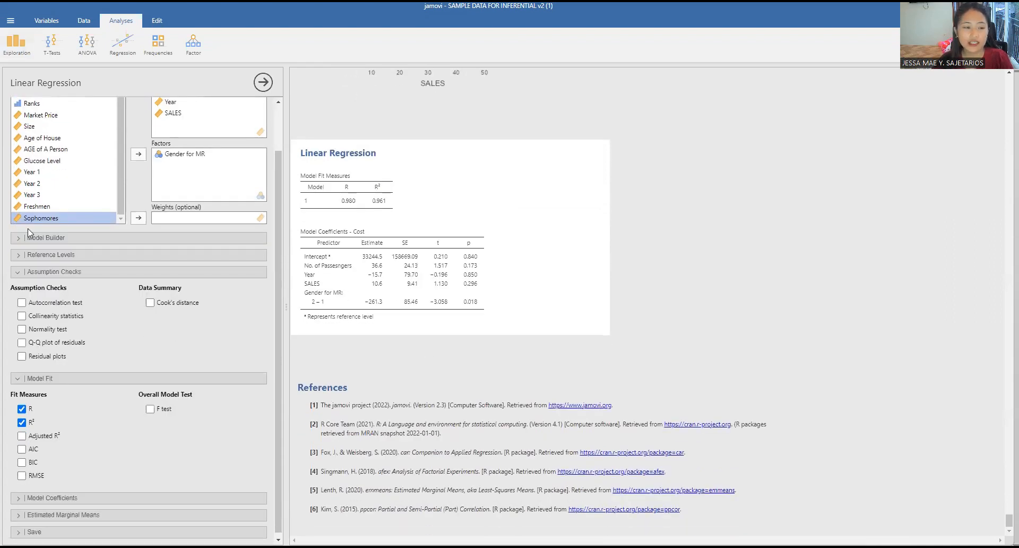
Enable all five assumption checks and Cook's distance for the multiple regression.
click(42, 302)
click(42, 315)
click(44, 329)
click(44, 343)
click(41, 356)
click(183, 305)
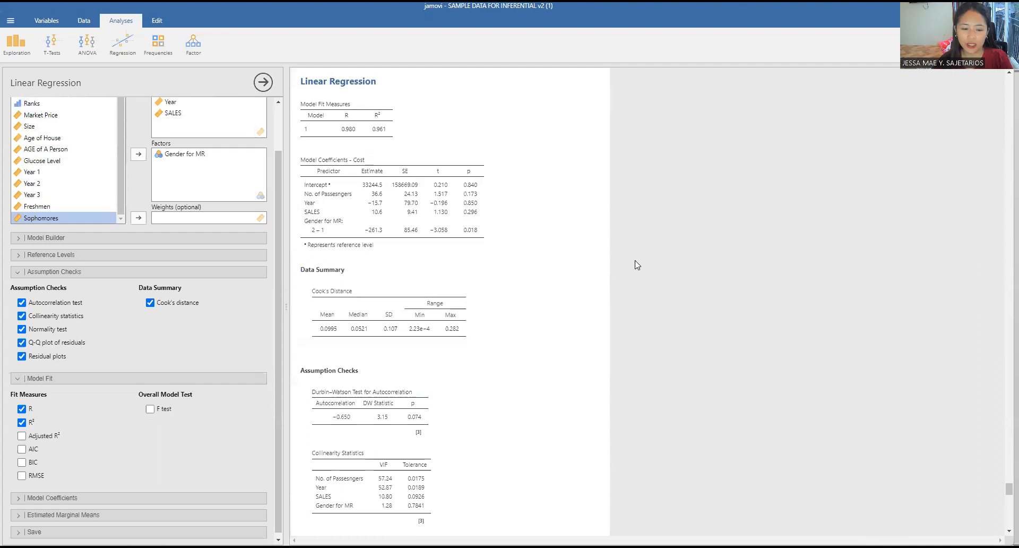
Examine the multiple regression's coefficients, Cook's distance, autocorrelation, collinearity and normality results, Q-Q plot and residual plots.
scroll(637, 265, down, 3)
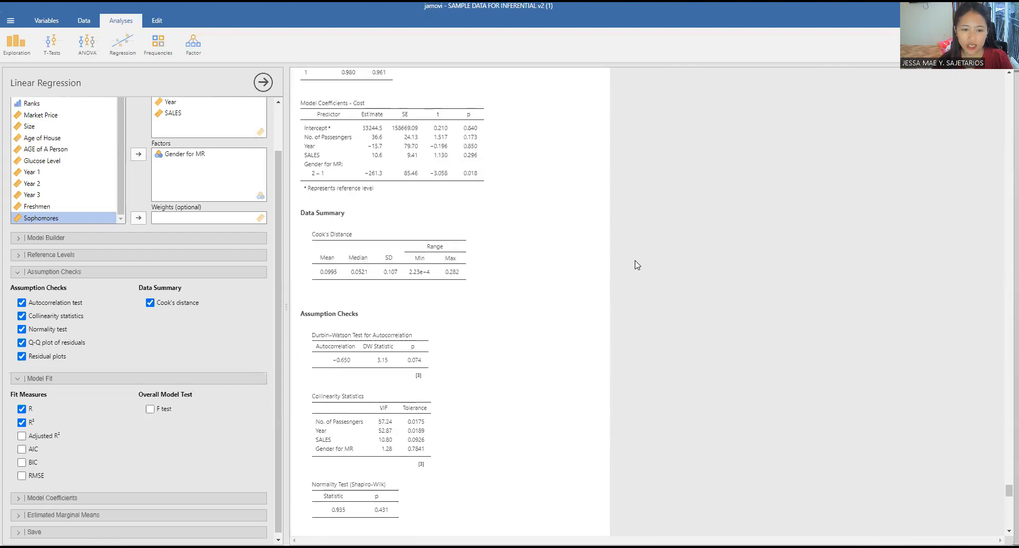
scroll(637, 265, down, 1)
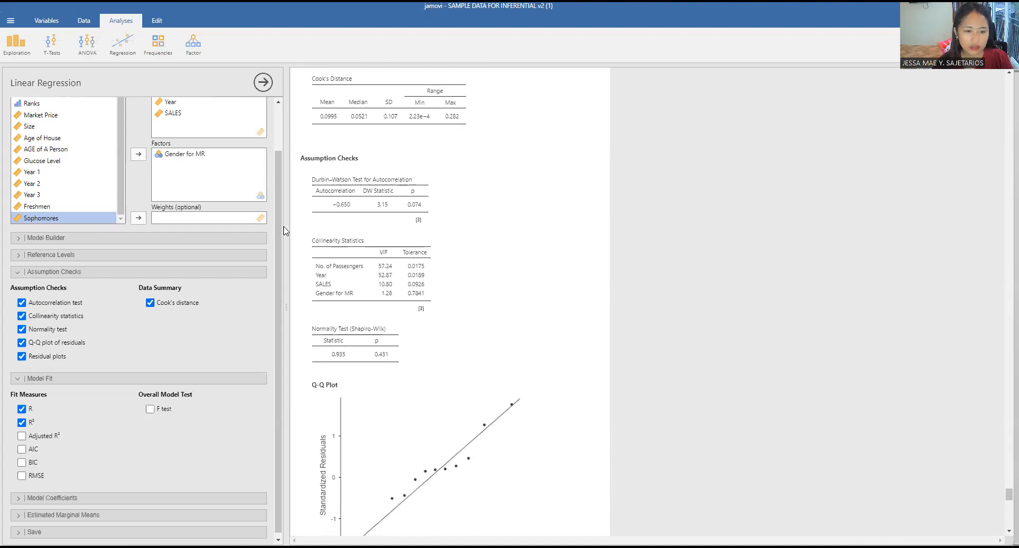
scroll(367, 242, down, 1)
scroll(428, 250, up, 4)
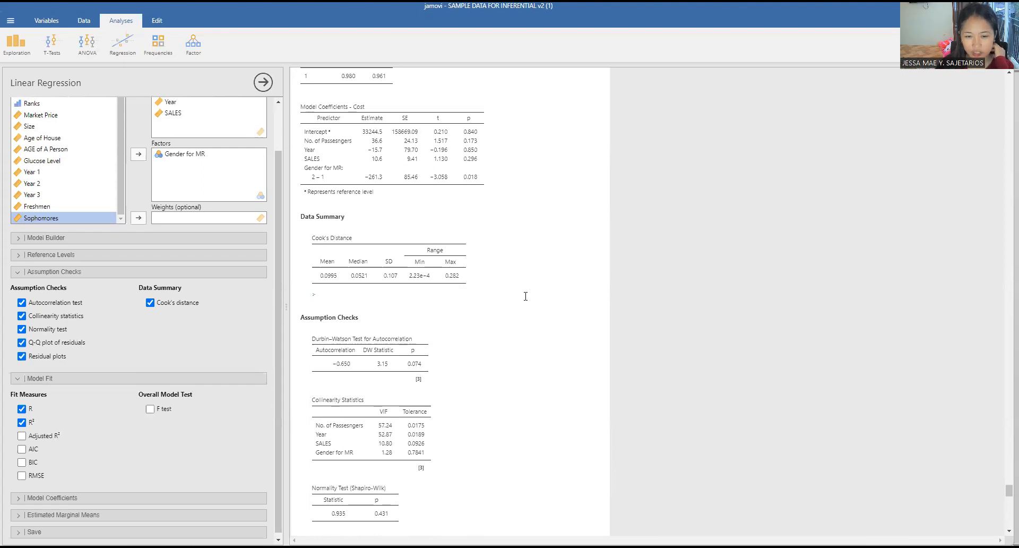
scroll(526, 296, down, 2)
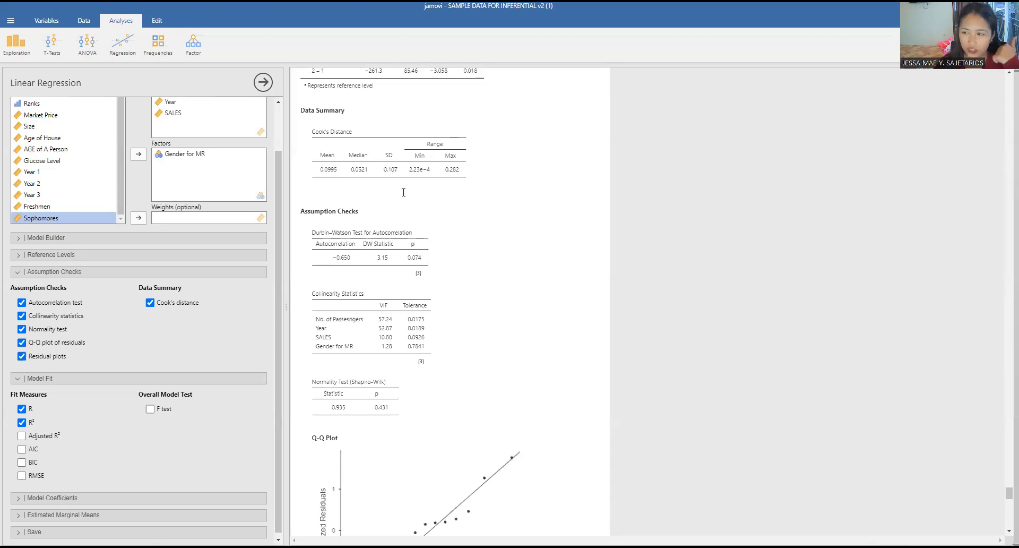
scroll(464, 232, down, 3)
scroll(463, 234, down, 1)
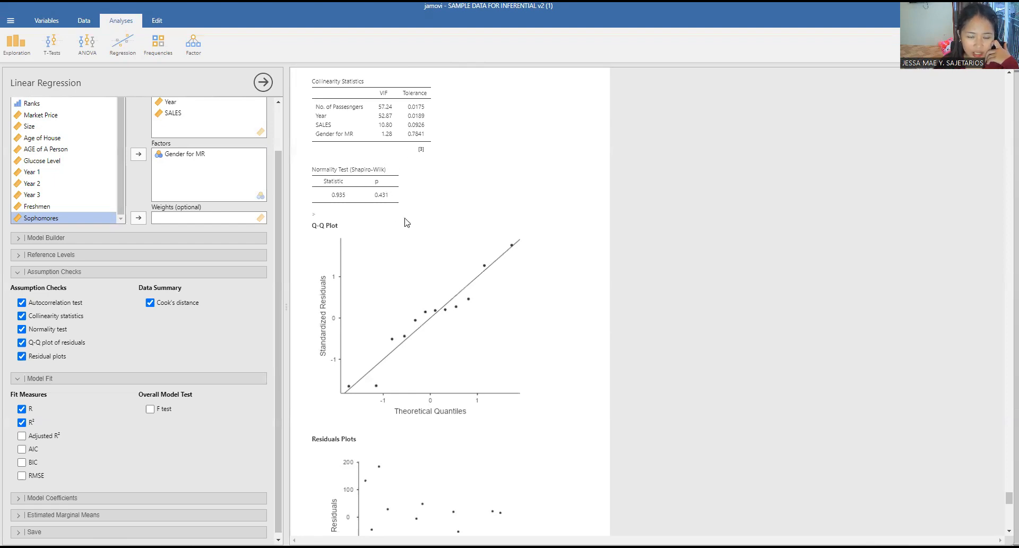
scroll(407, 223, down, 1)
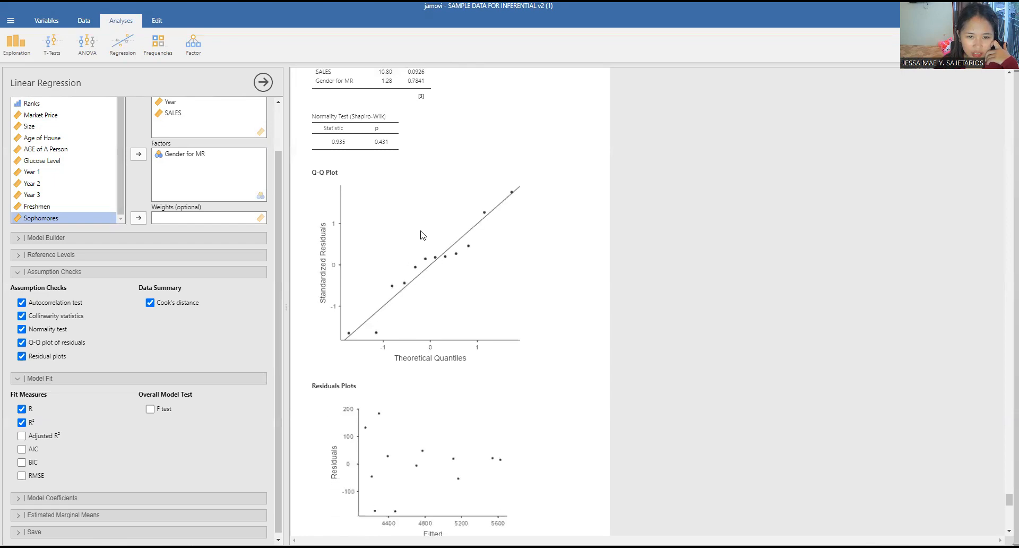
scroll(420, 232, down, 3)
scroll(437, 250, up, 3)
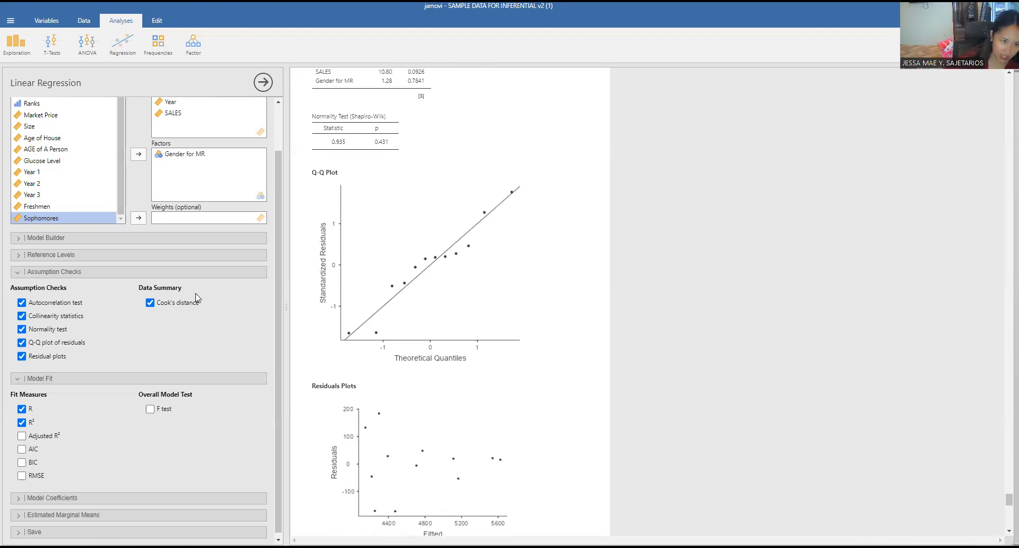
Include the overall model F test in the multiple regression and review its model fit and coefficient tables.
click(150, 409)
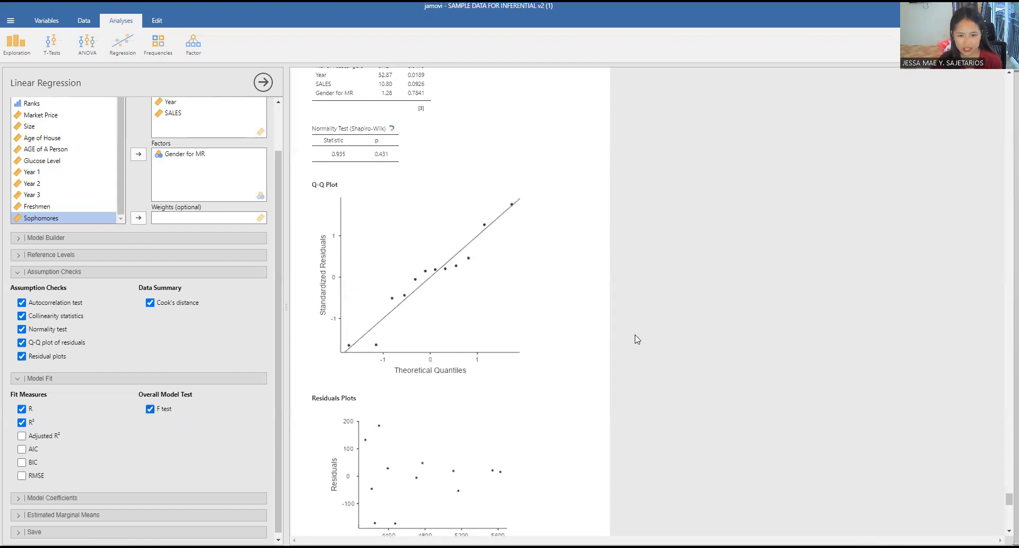
scroll(526, 305, up, 3)
scroll(535, 304, up, 7)
scroll(541, 304, up, 1)
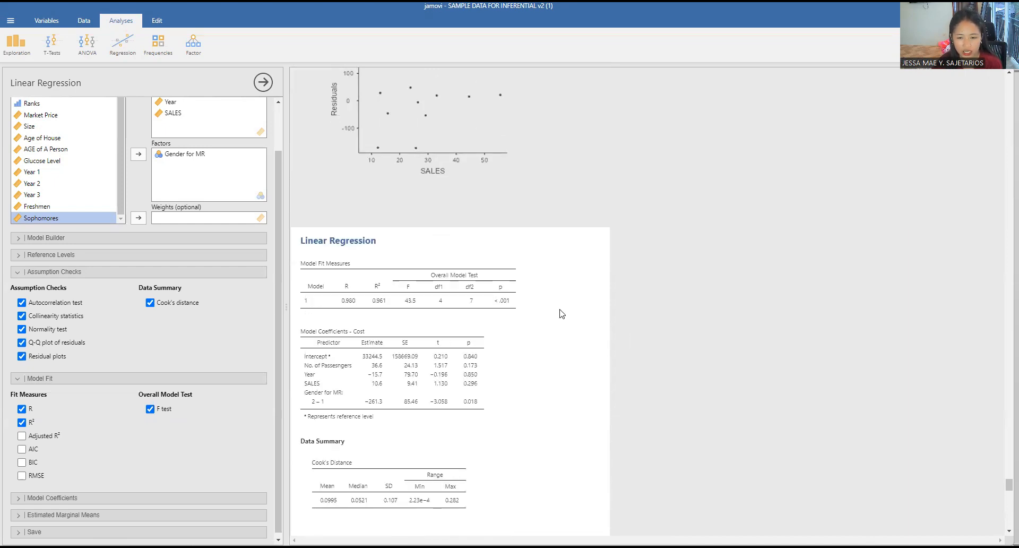
scroll(562, 313, down, 1)
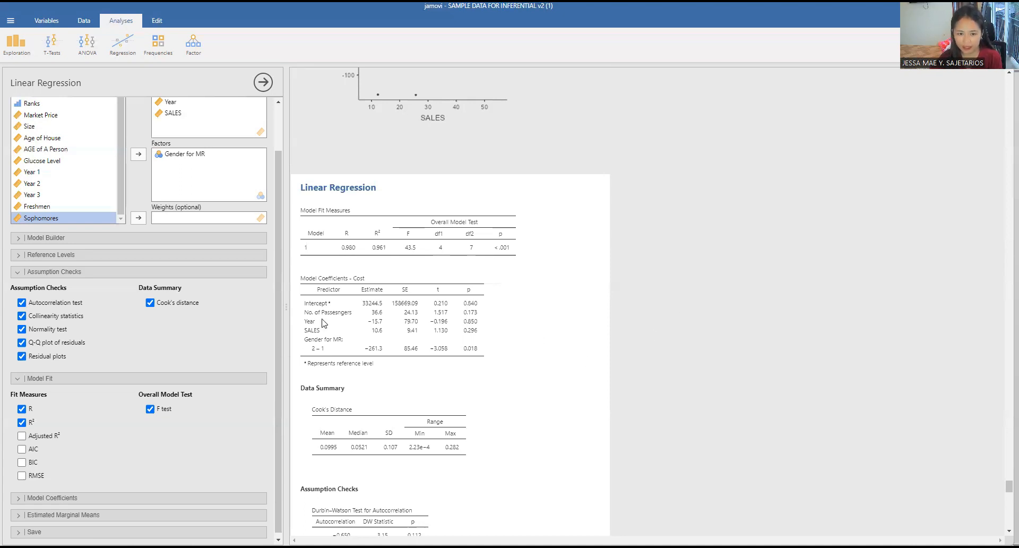
scroll(325, 322, down, 1)
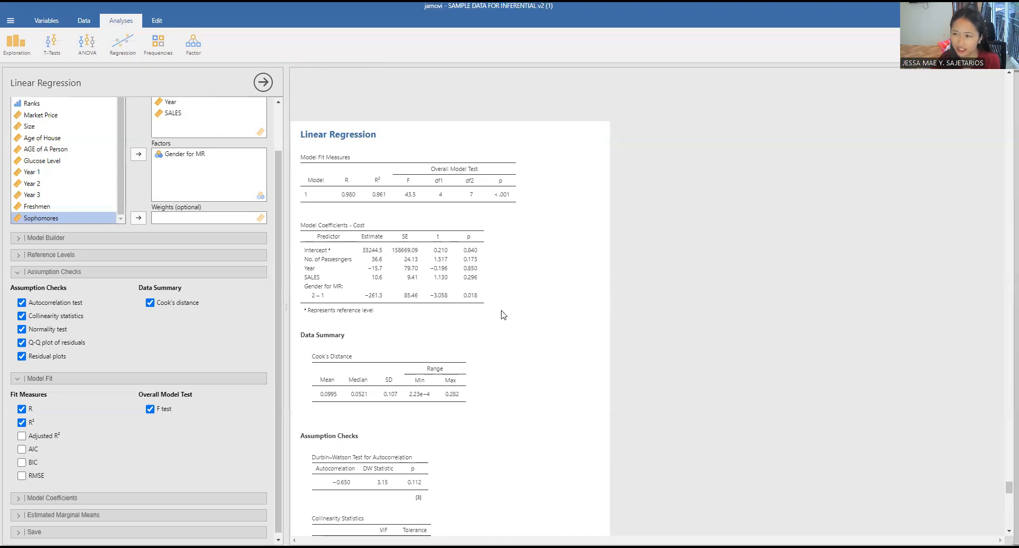
Review the multiple regression's overall model test, coefficients, Cook's distance and collinearity tables.
scroll(489, 313, down, 1)
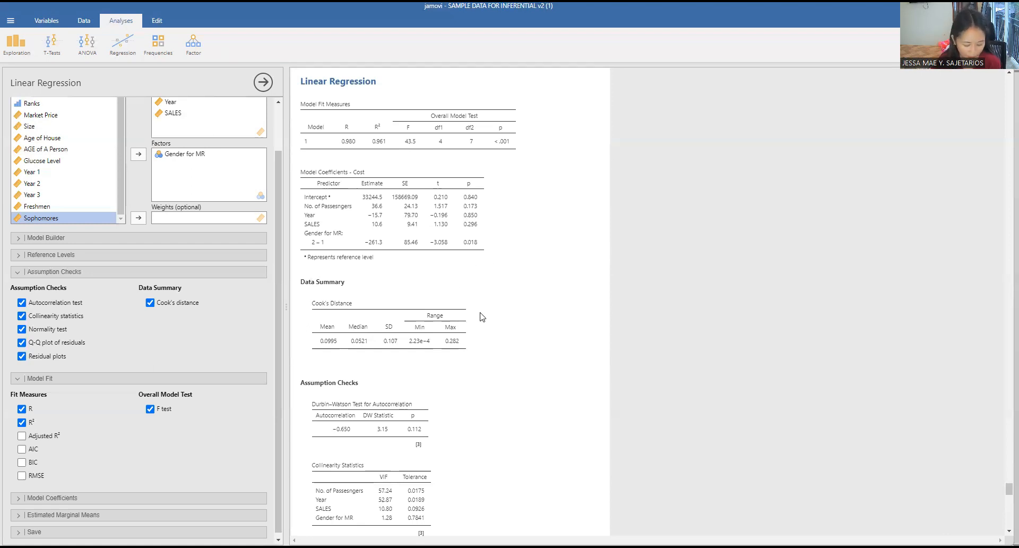
scroll(482, 317, up, 1)
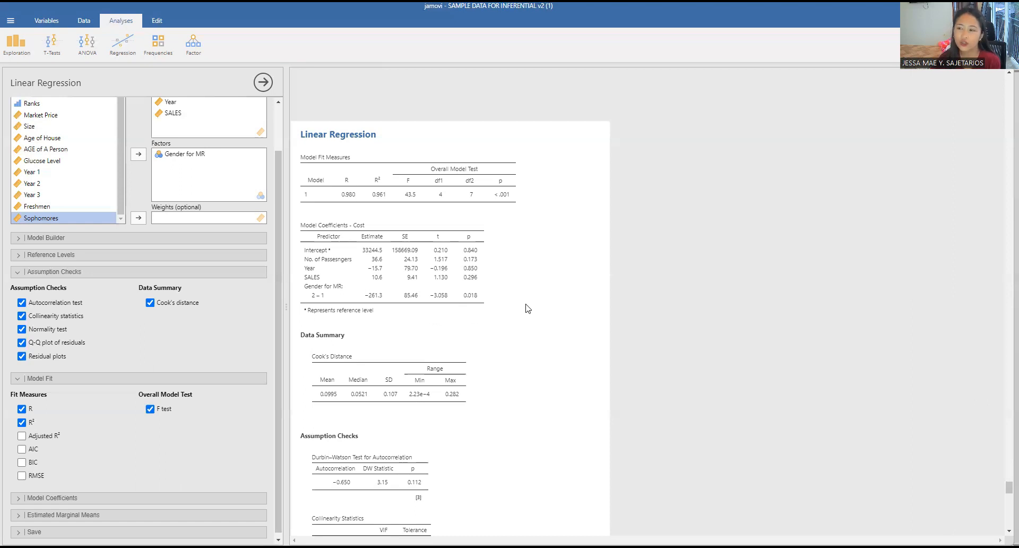
scroll(538, 310, up, 3)
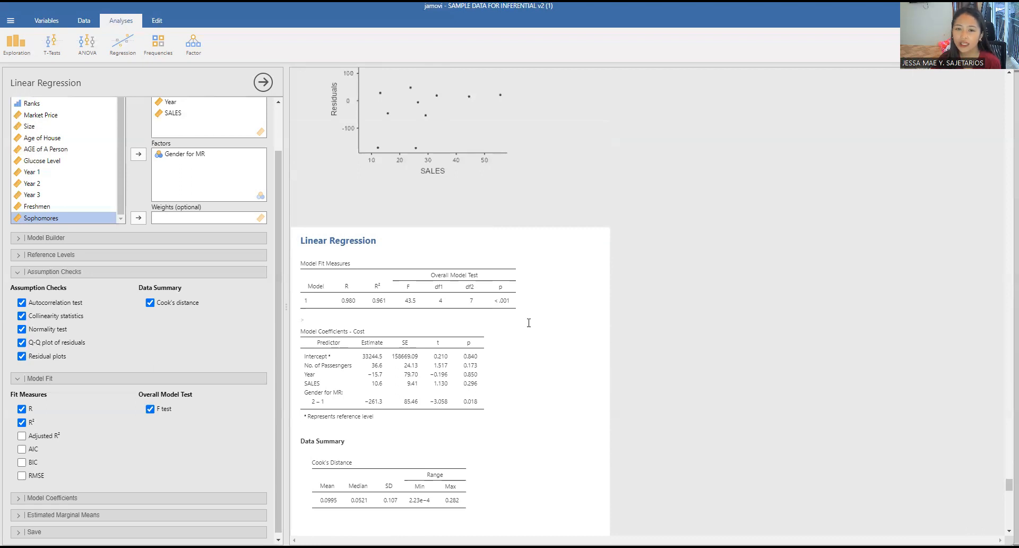
scroll(529, 327, down, 3)
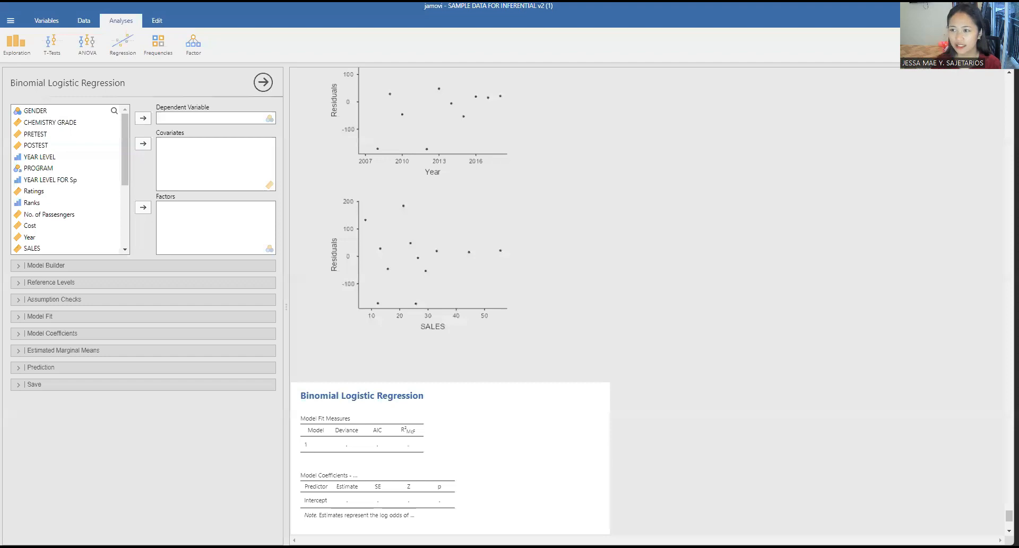
Start a new binomial (2 Outcomes) logistic regression with GENDER as the dependent variable.
click(123, 45)
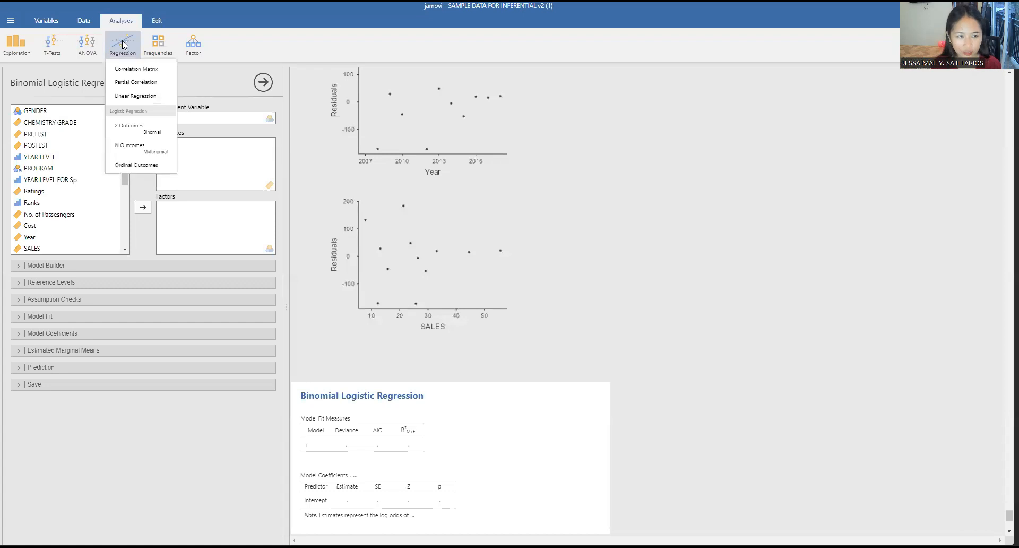
click(152, 133)
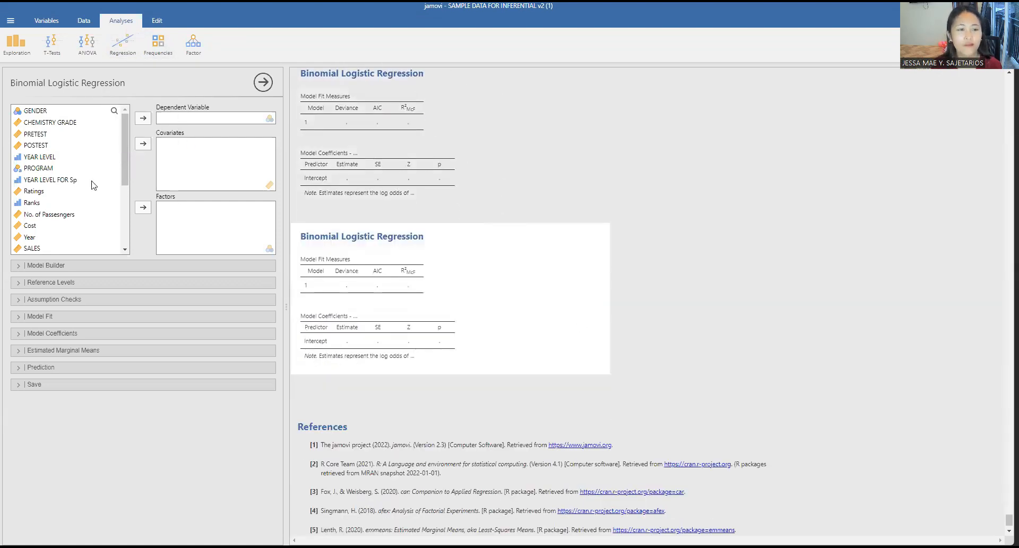
scroll(95, 178, down, 3)
scroll(105, 181, up, 3)
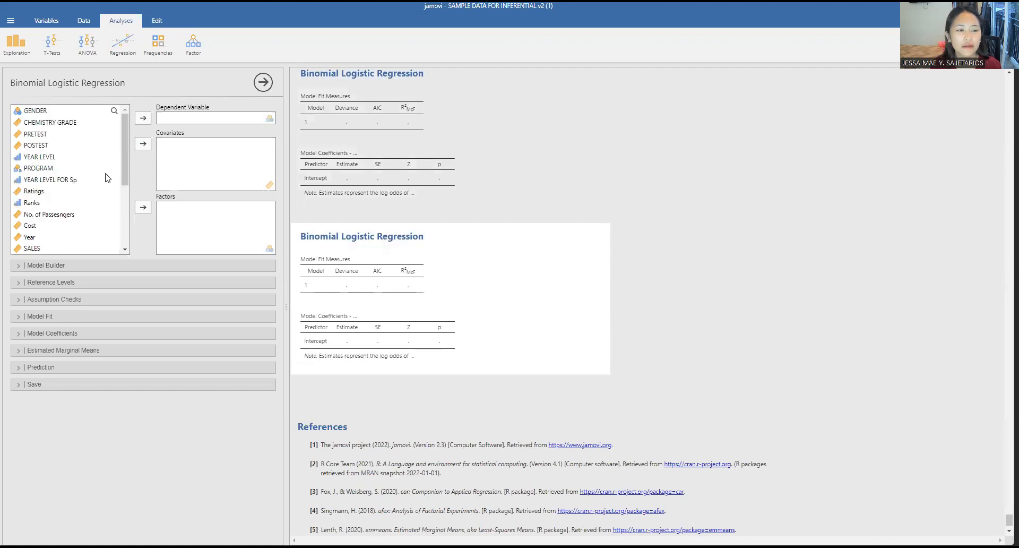
click(33, 113)
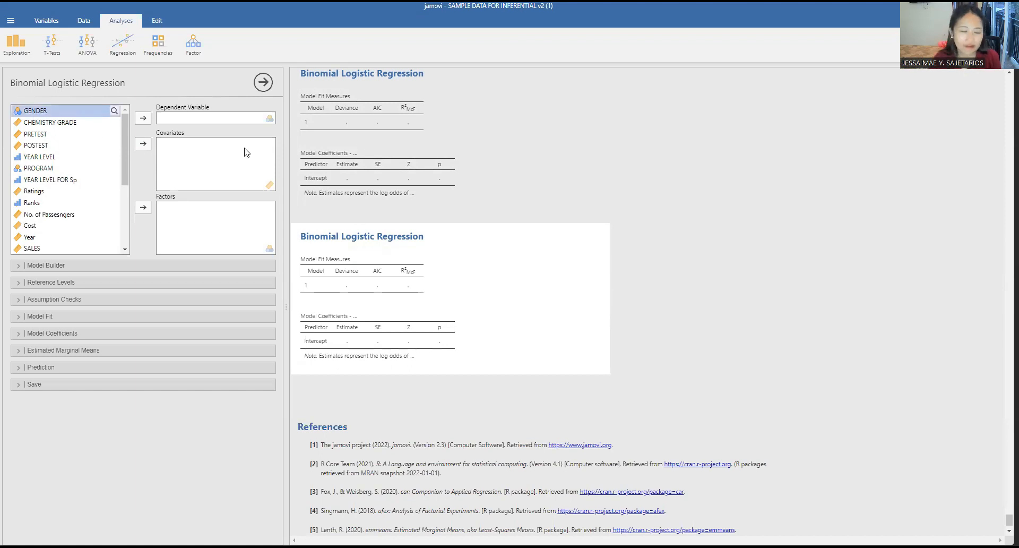
click(148, 119)
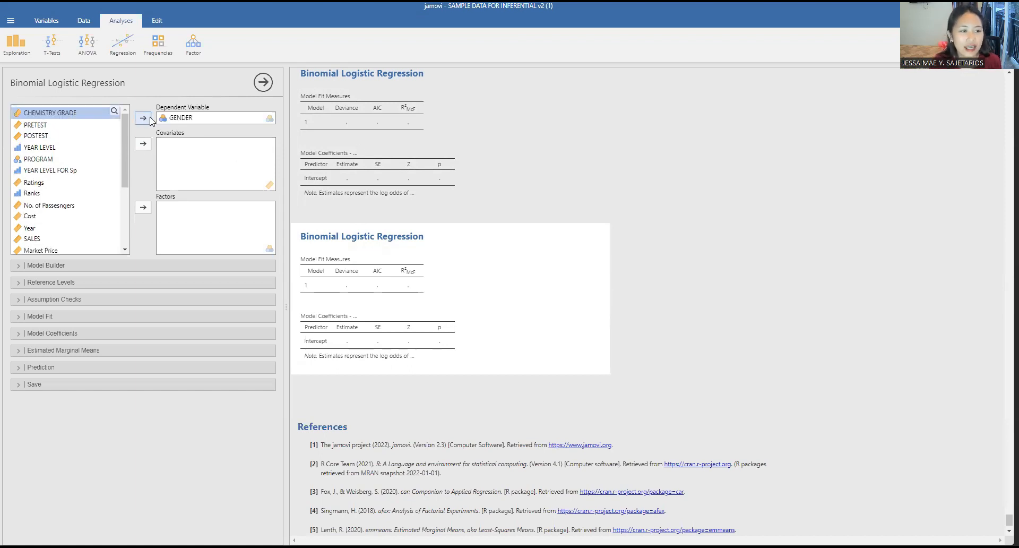
Add CHEMISTRY GRADE and PRETEST as covariates and PROGRAM as a factor in the binomial logistic regression.
click(144, 144)
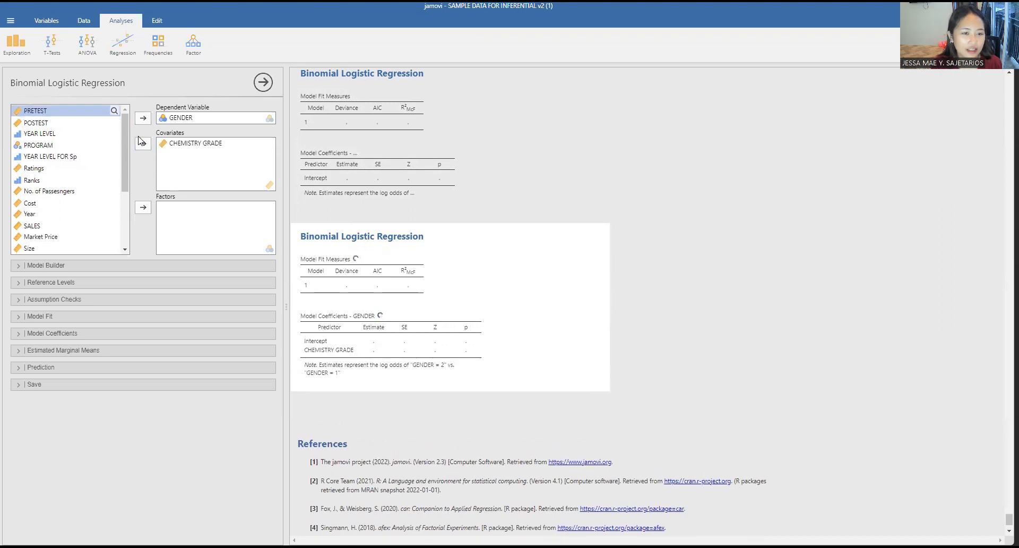
click(76, 133)
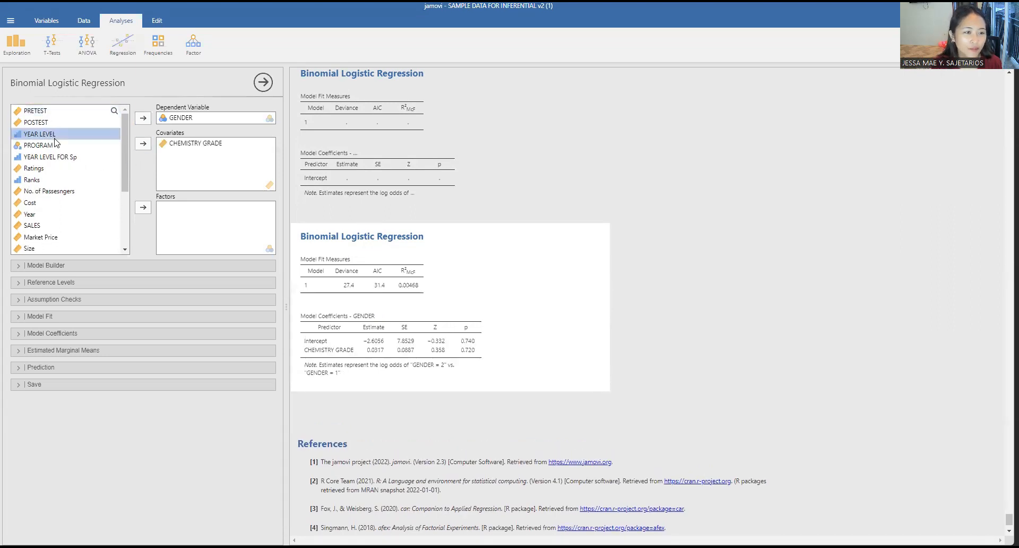
click(75, 113)
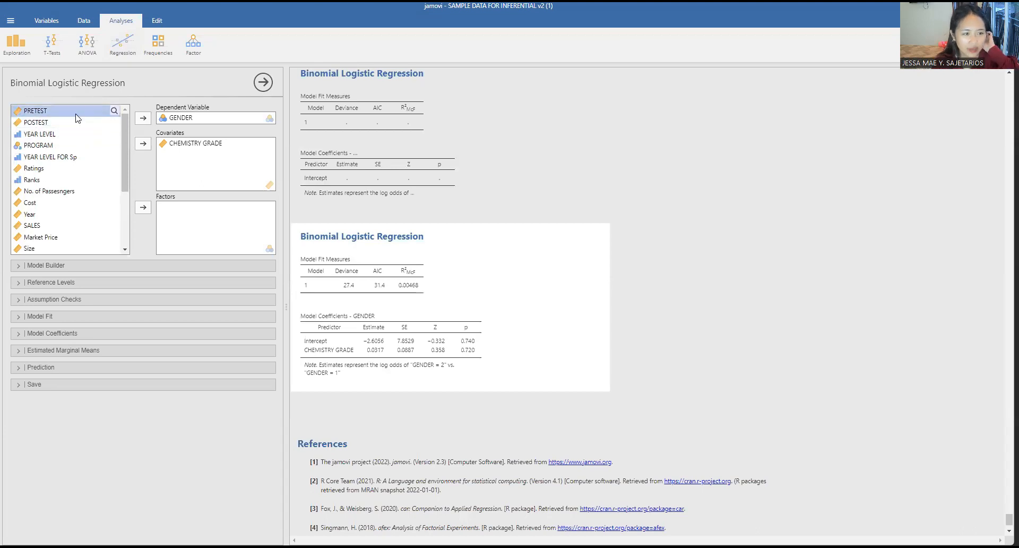
click(143, 145)
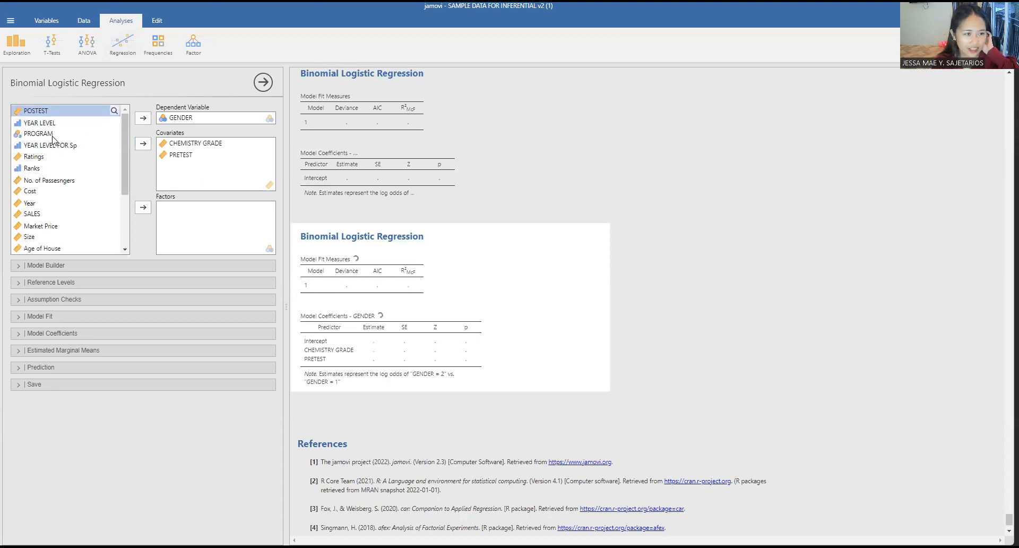
click(53, 133)
click(143, 207)
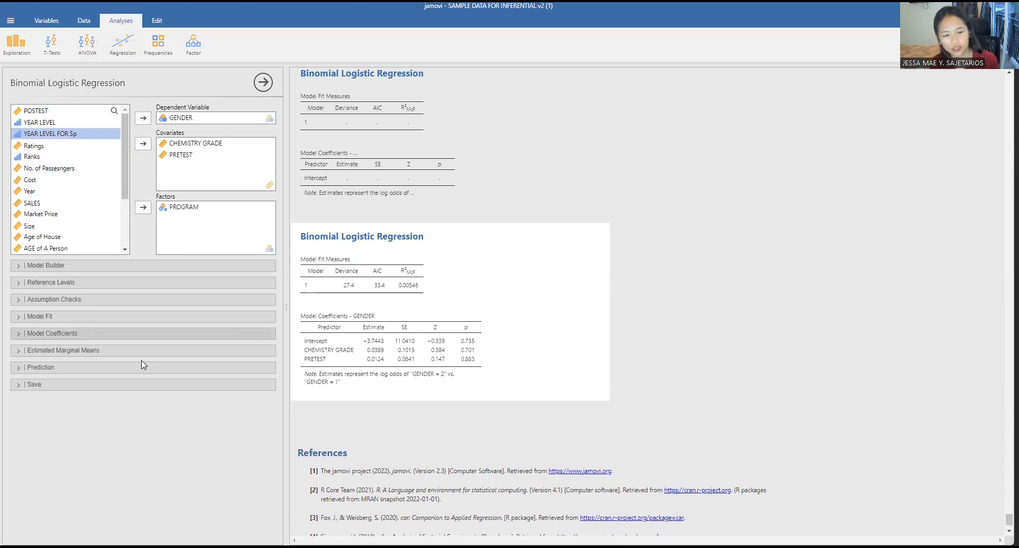
Enable collinearity statistics for the logistic regression and review the VIF and tolerance table.
click(84, 299)
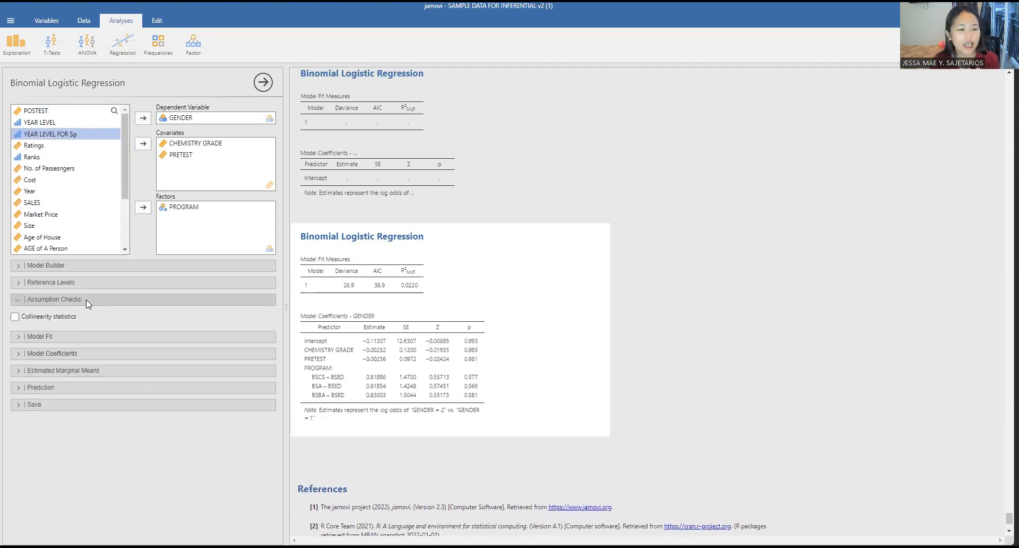
click(52, 319)
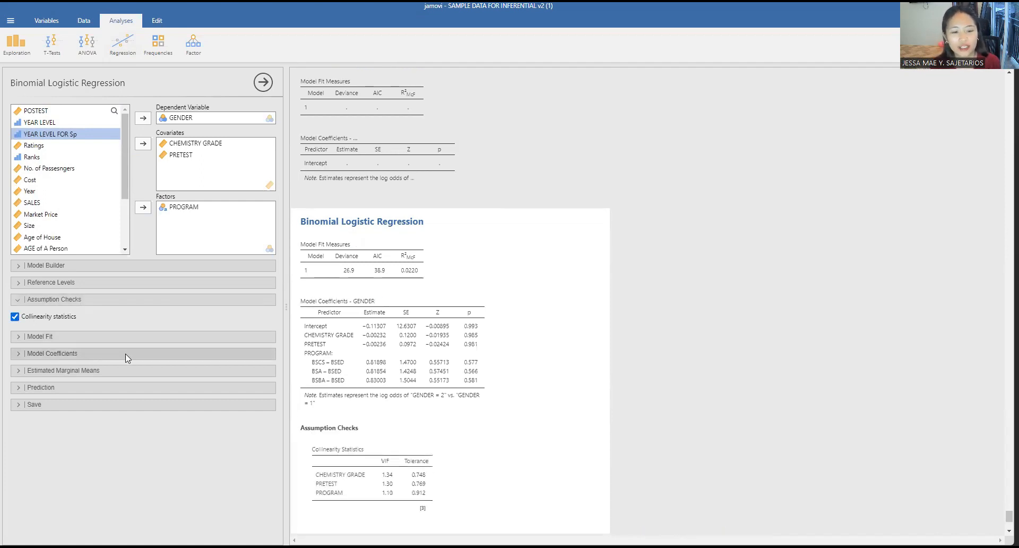
scroll(432, 371, down, 2)
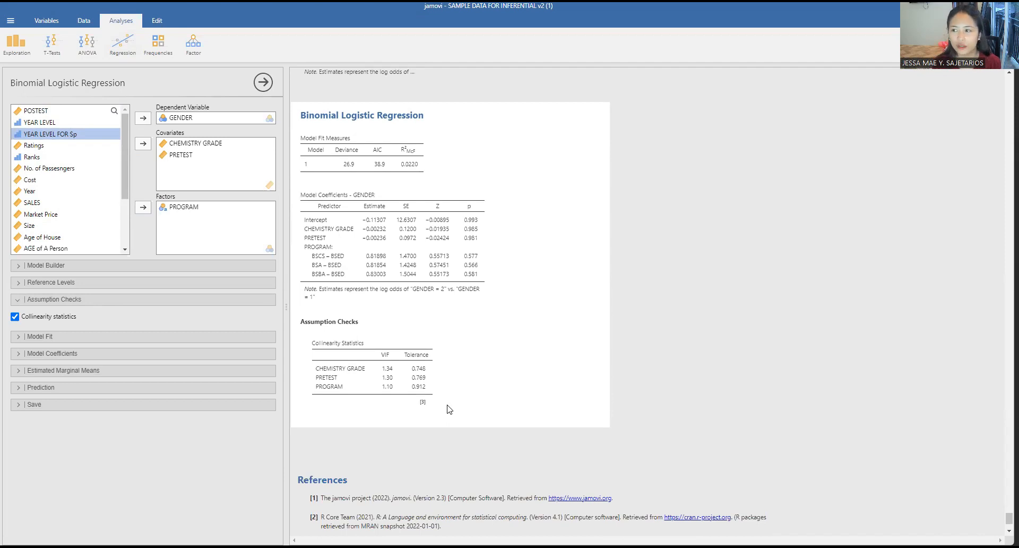
scroll(436, 410, up, 1)
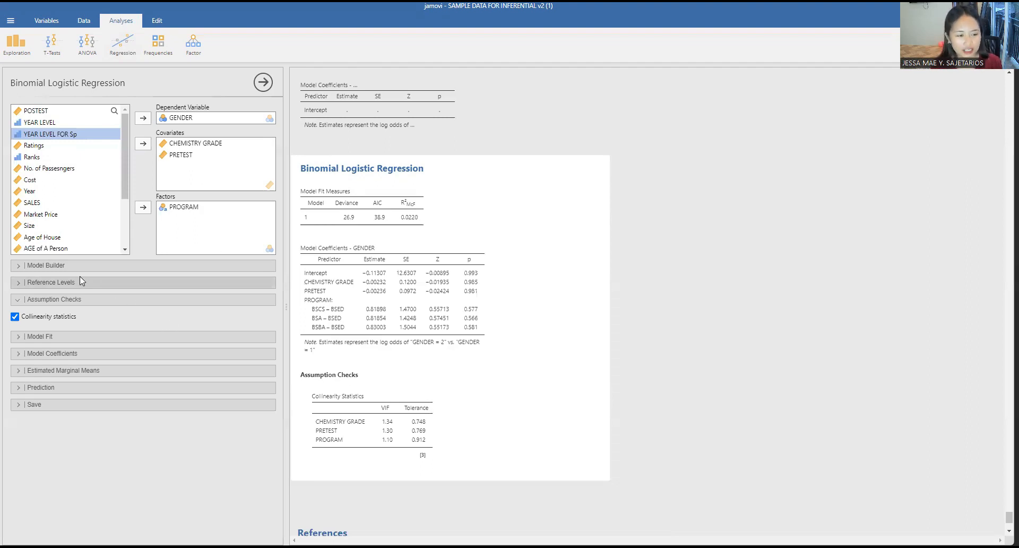
Add Cox & Snell's R², Nagelkerke's R² and the overall model test to the logistic regression, and review its results tables.
click(181, 381)
click(179, 394)
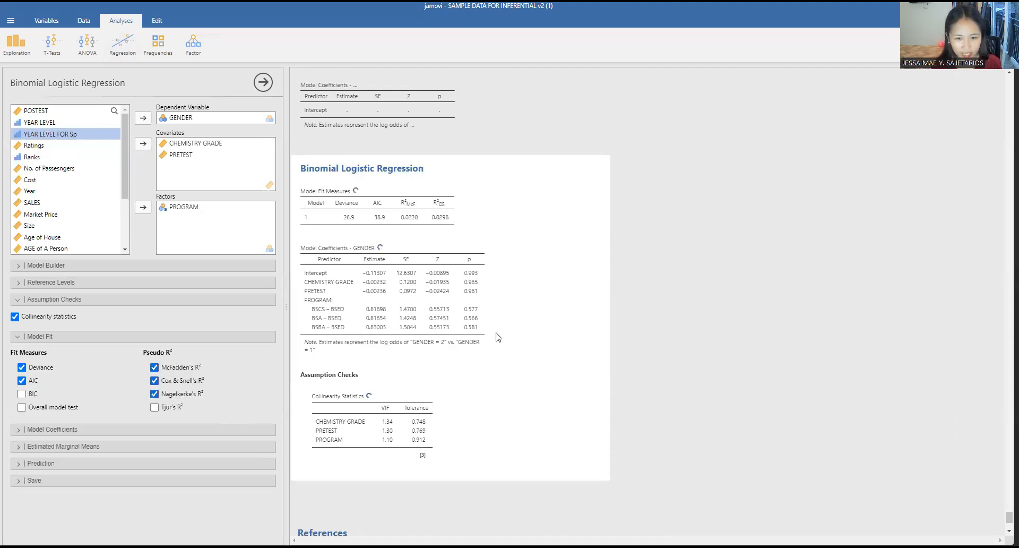
click(49, 407)
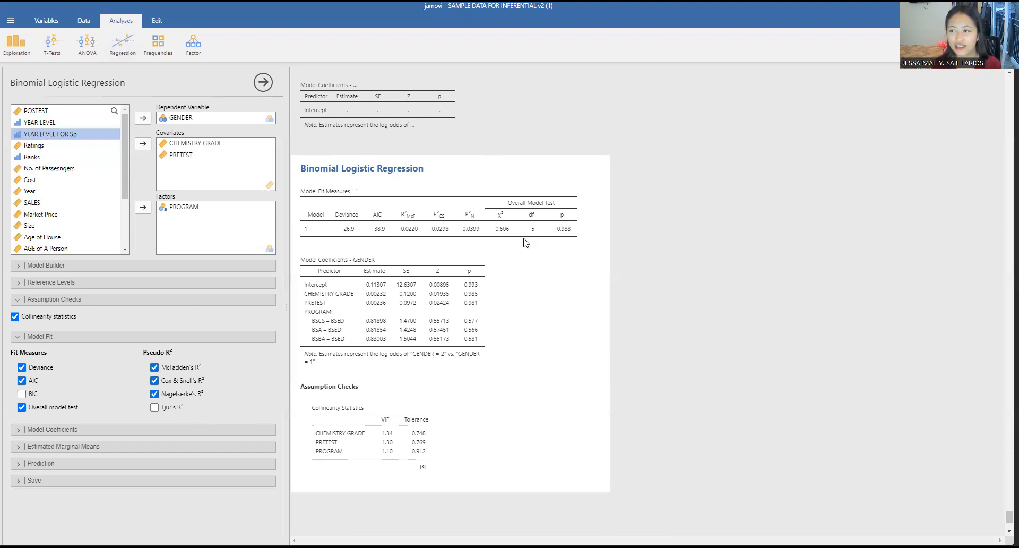
scroll(500, 256, up, 1)
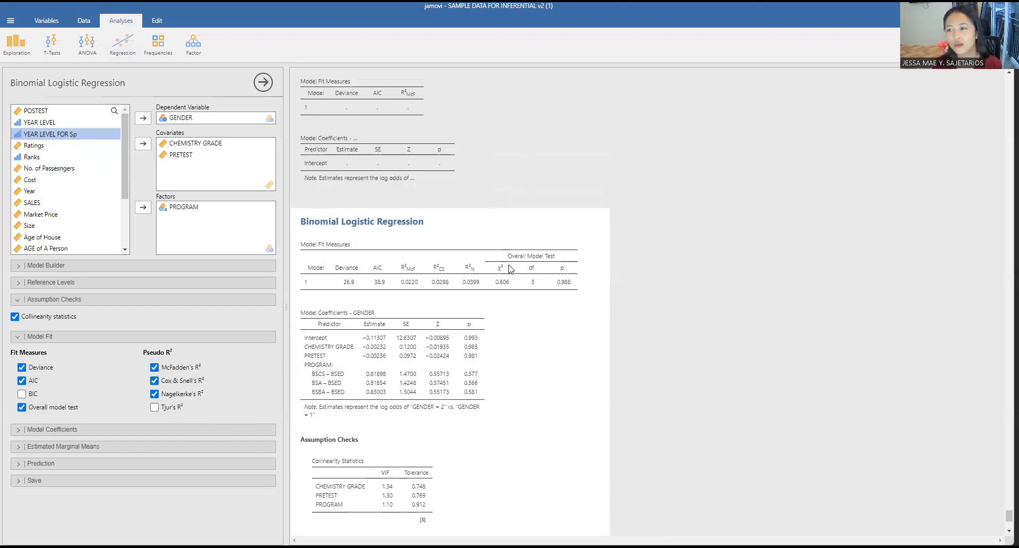
scroll(523, 287, down, 1)
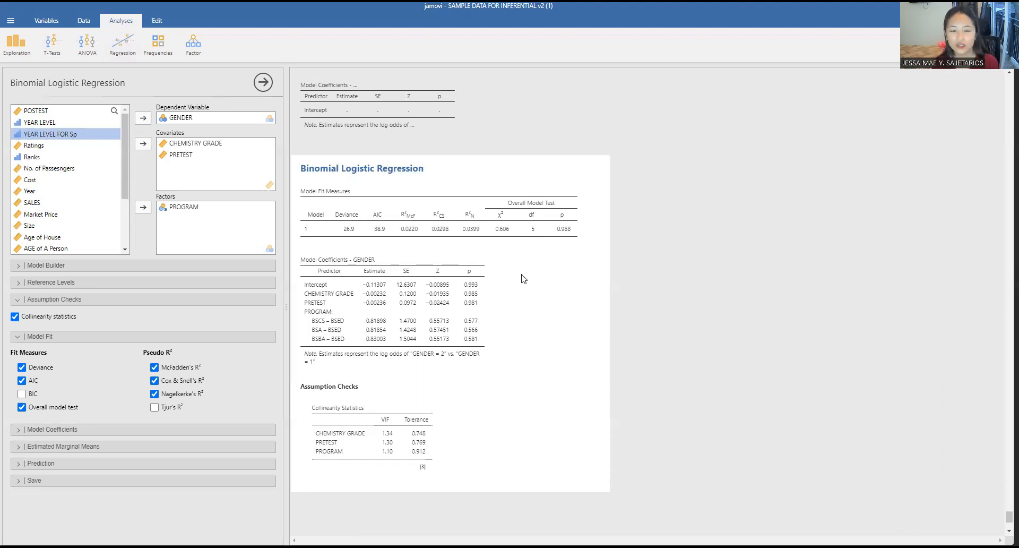
scroll(519, 257, down, 2)
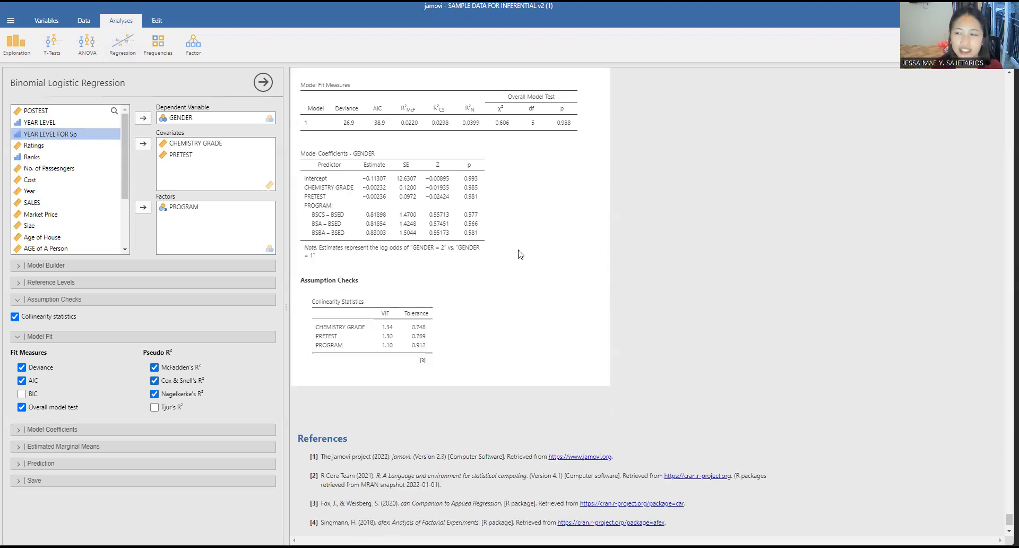